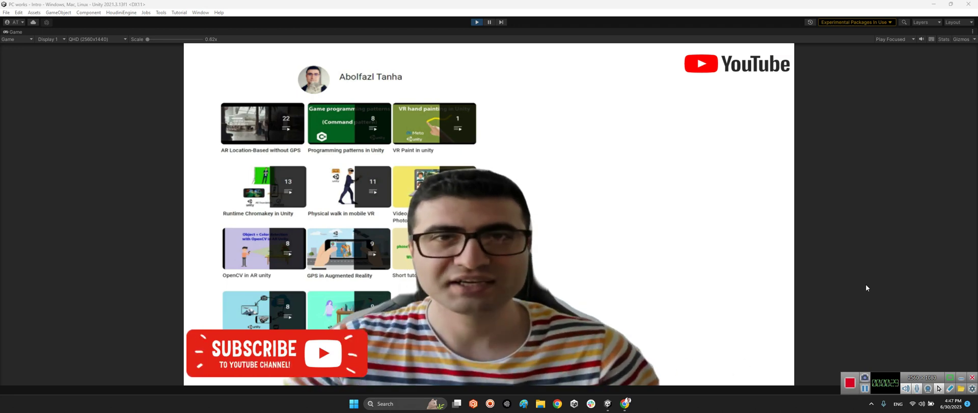
# Stop the scene preview and review the UnityMultiBuild GitHub repository's Code/Download ZIP options.
pyautogui.click(479, 22)
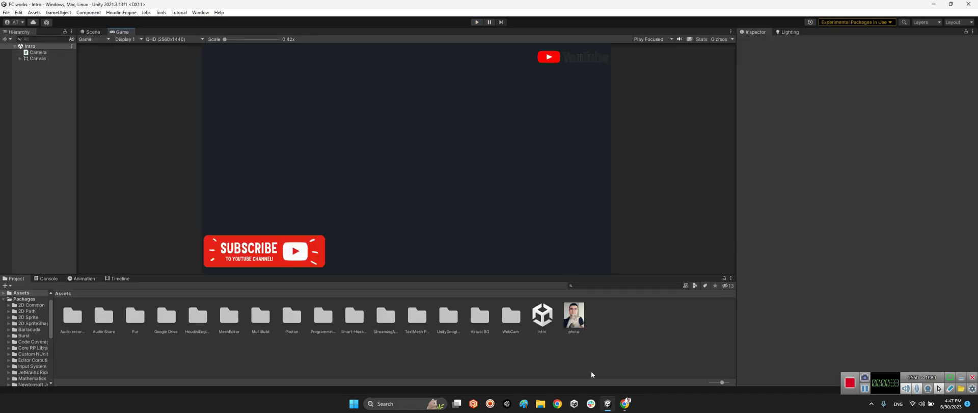
pyautogui.hotkey('alt', 'Tab')
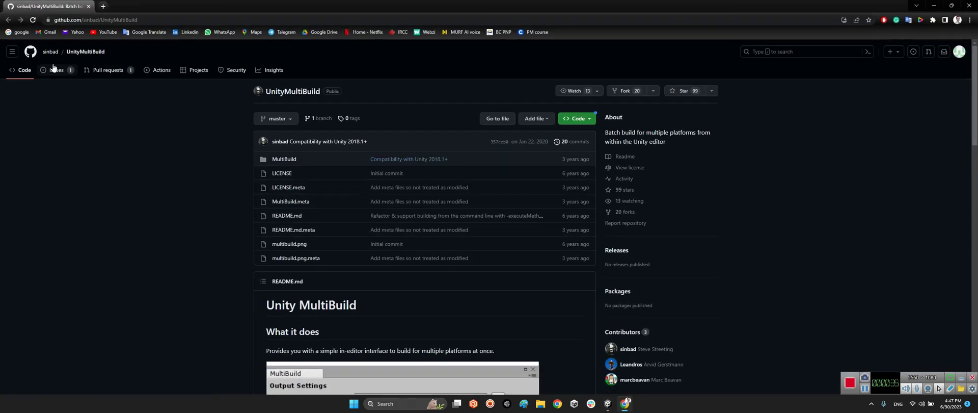
pyautogui.moveTo(50, 50)
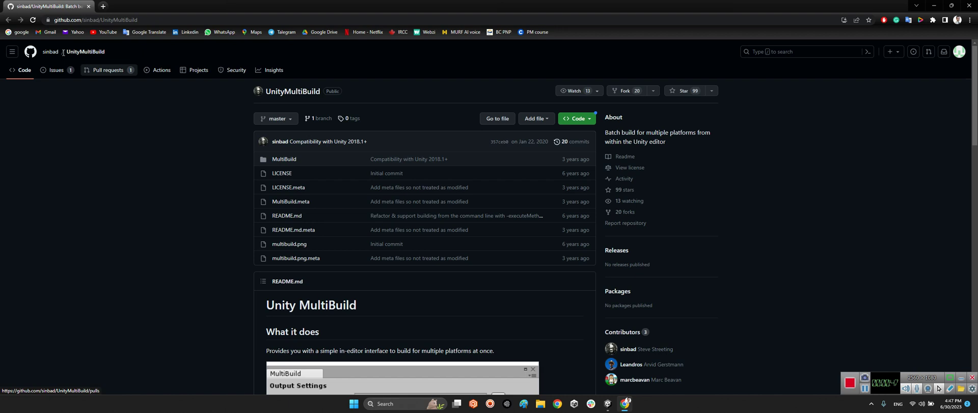
pyautogui.click(84, 20)
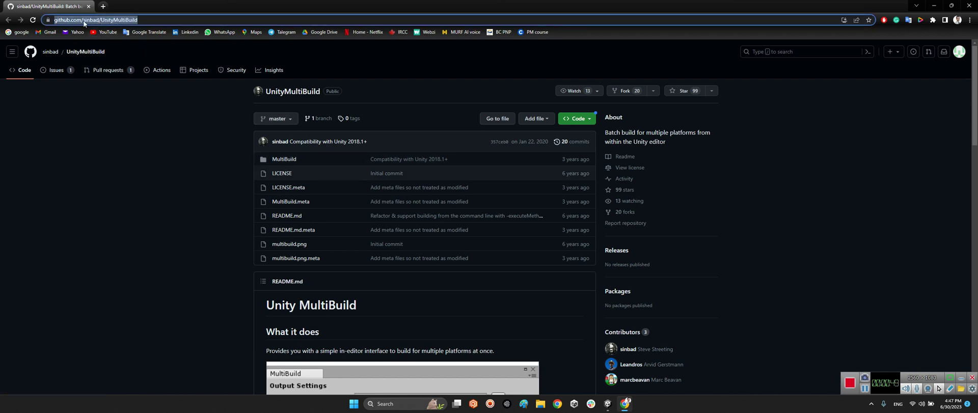
pyautogui.click(182, 172)
pyautogui.click(577, 118)
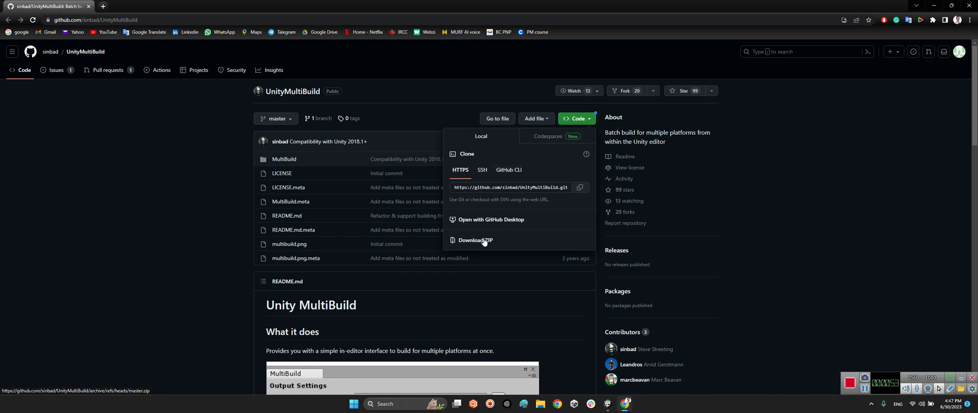
pyautogui.click(250, 170)
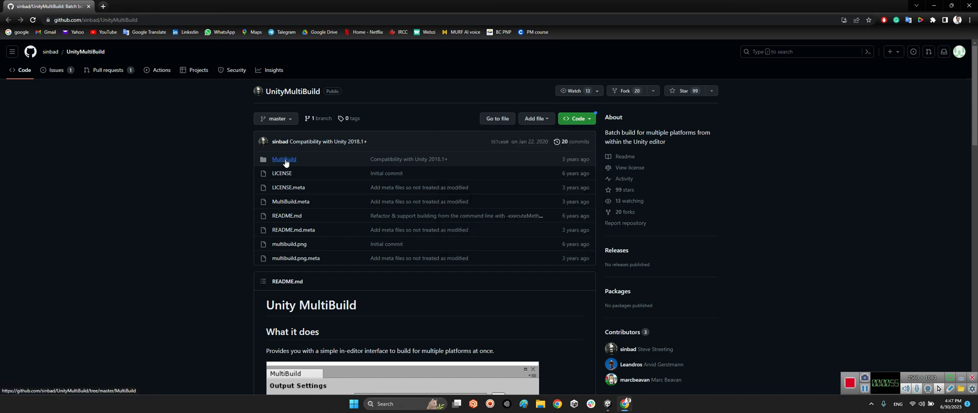
# Browse Assets/MultiBuild and its Editor folder, inspect MultiBuildSettings, then return to Assets.
pyautogui.click(608, 403)
pyautogui.click(264, 321)
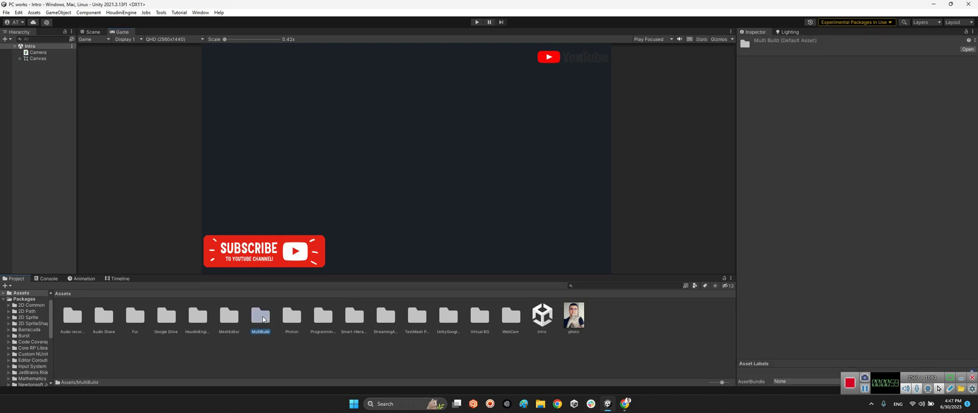
pyautogui.doubleClick(258, 330)
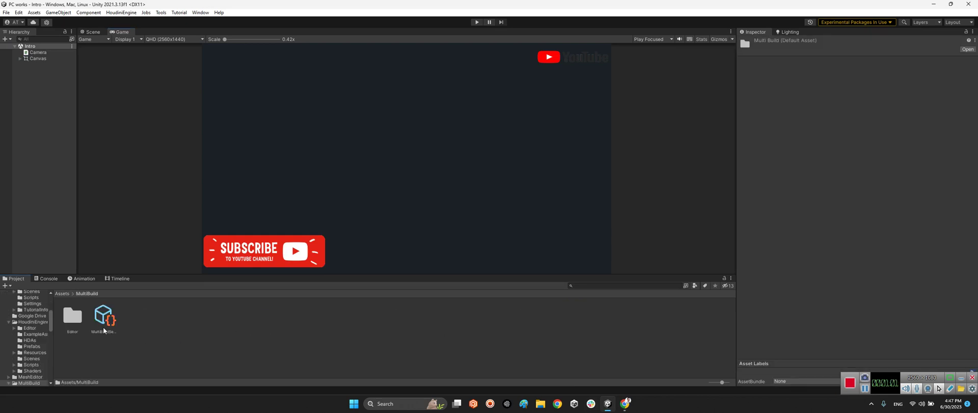
pyautogui.doubleClick(81, 321)
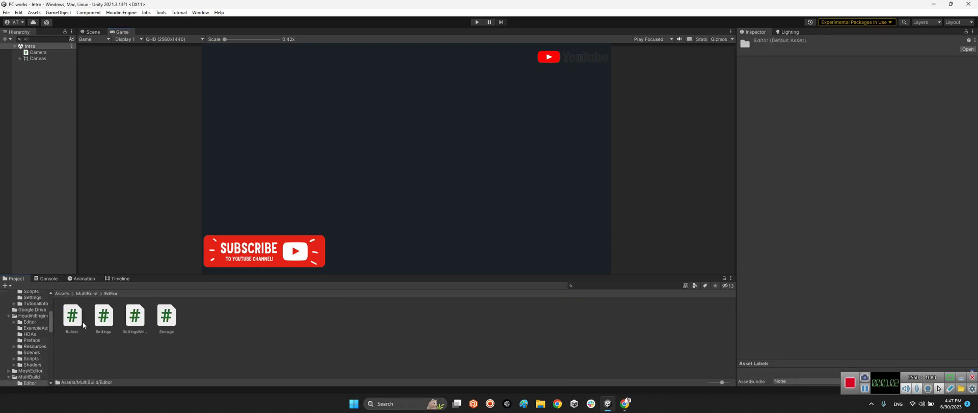
pyautogui.click(86, 293)
pyautogui.click(111, 316)
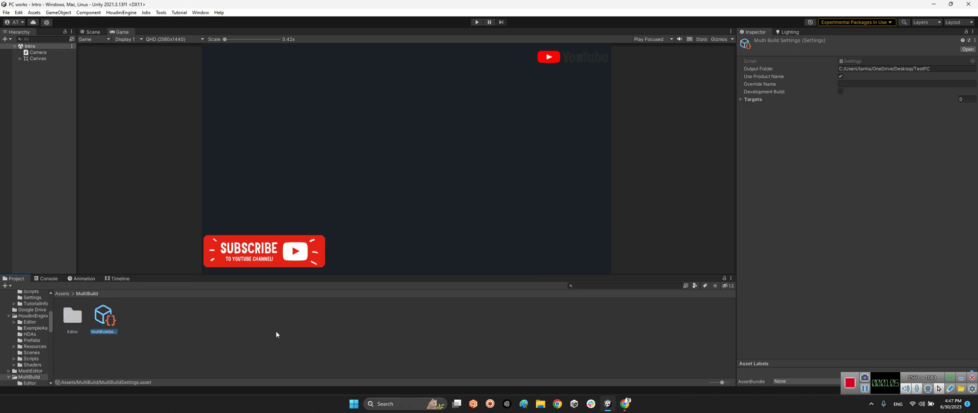
pyautogui.click(276, 334)
pyautogui.click(69, 293)
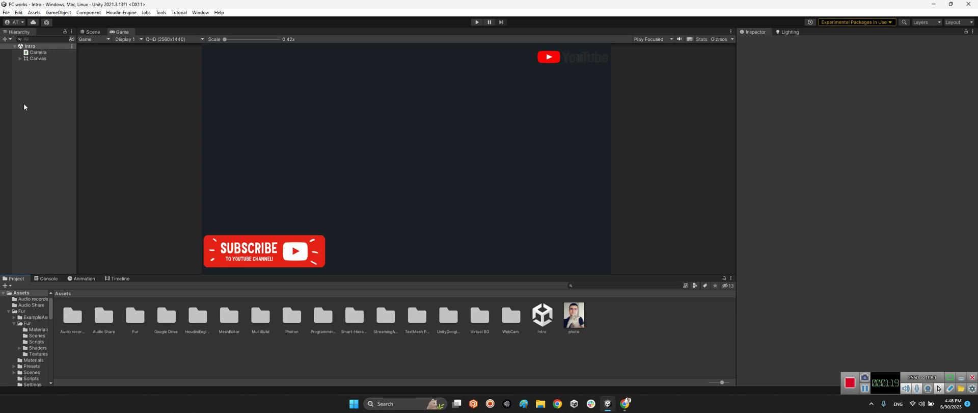
pyautogui.click(6, 12)
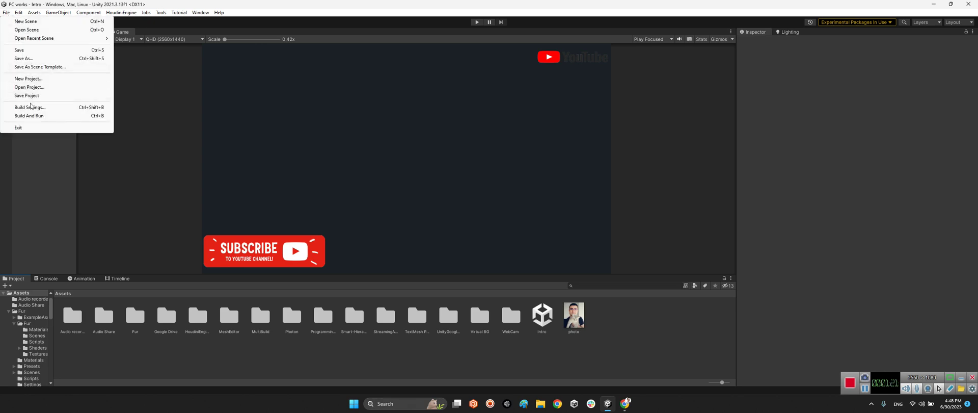
pyautogui.click(30, 106)
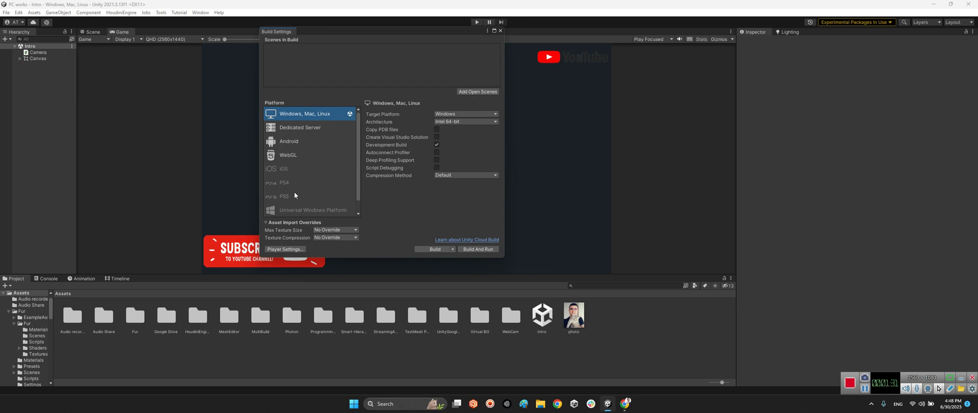
pyautogui.scroll(-1, 295, 194)
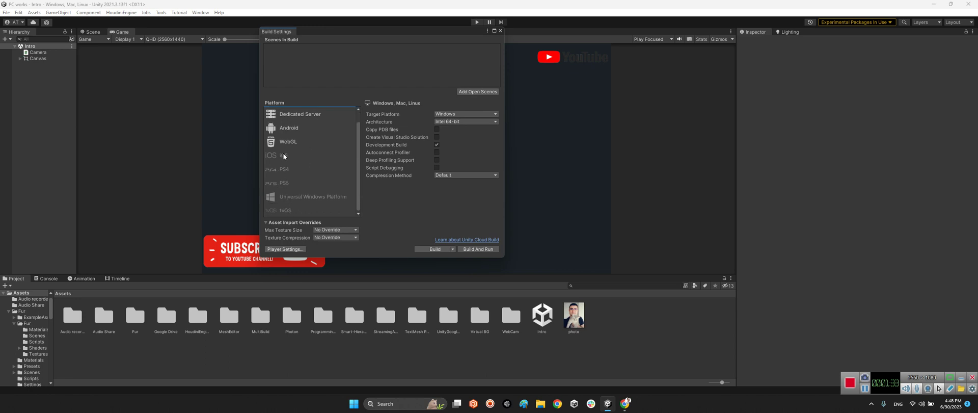
pyautogui.scroll(1, 284, 155)
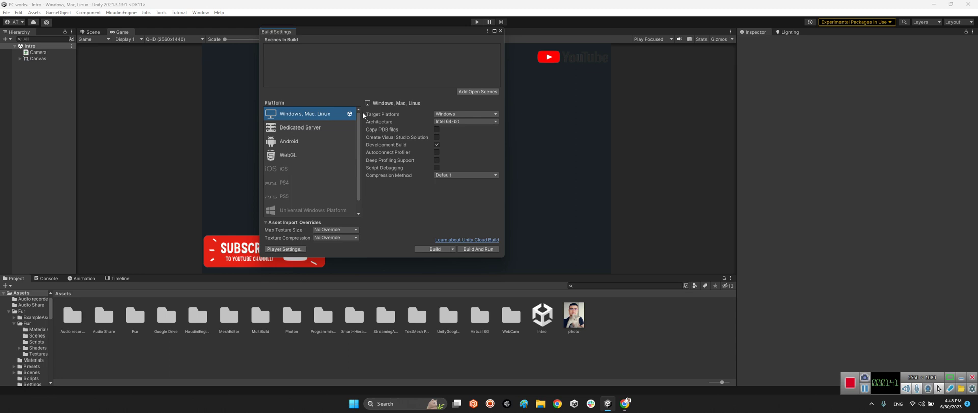
pyautogui.click(461, 114)
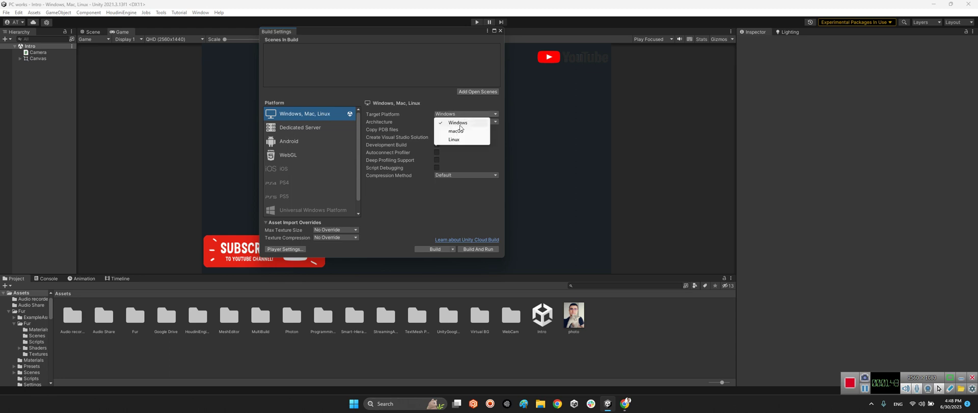
pyautogui.click(411, 110)
pyautogui.click(460, 122)
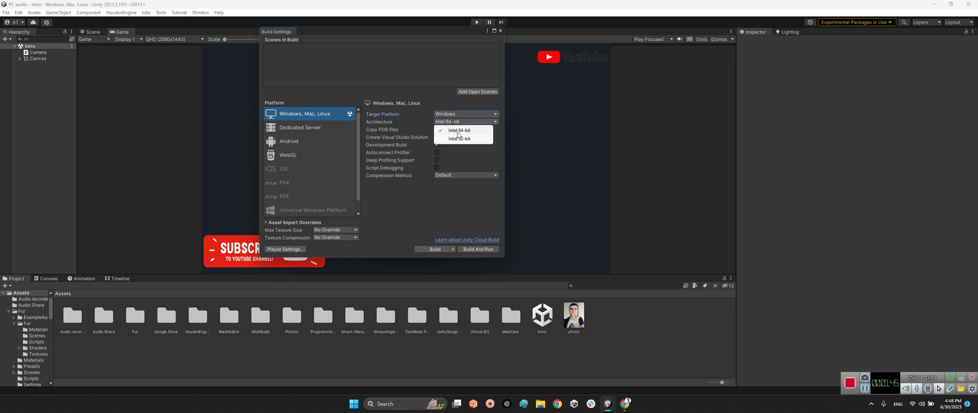
pyautogui.click(396, 94)
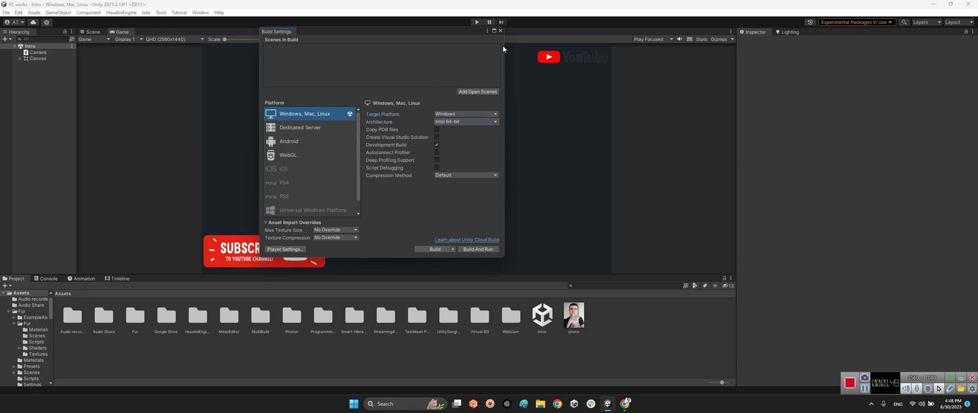
pyautogui.click(500, 31)
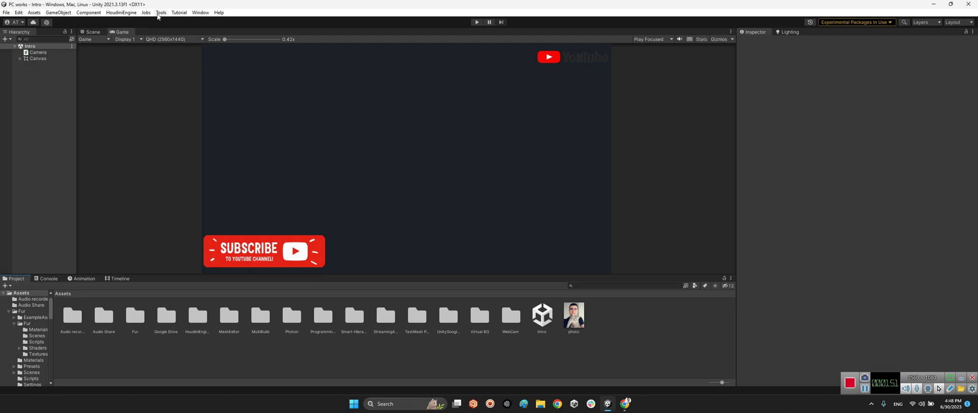
# Open the MultiBuild window from the menu and nudge it into position.
pyautogui.click(159, 14)
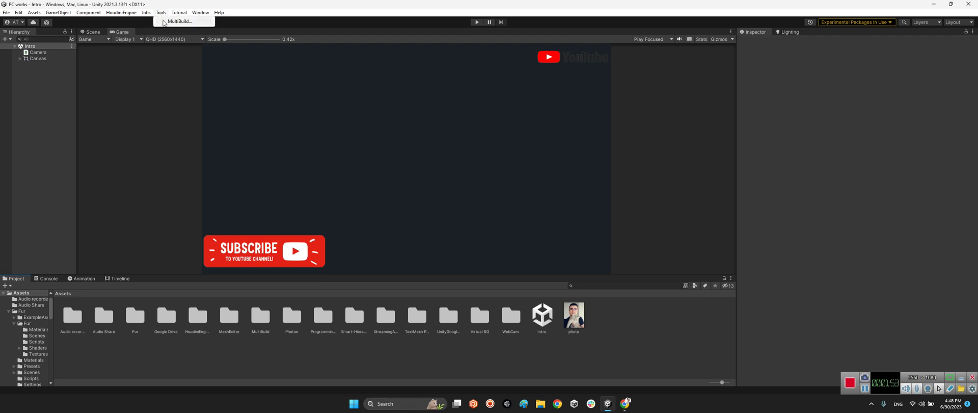
pyautogui.click(174, 21)
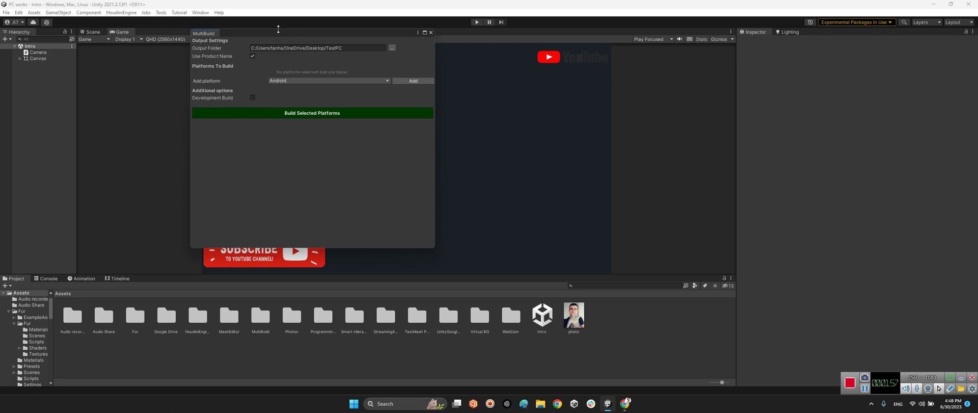
pyautogui.moveTo(278, 30)
pyautogui.mouseDown()
pyautogui.moveTo(306, 46)
pyautogui.moveTo(295, 49)
pyautogui.mouseUp()
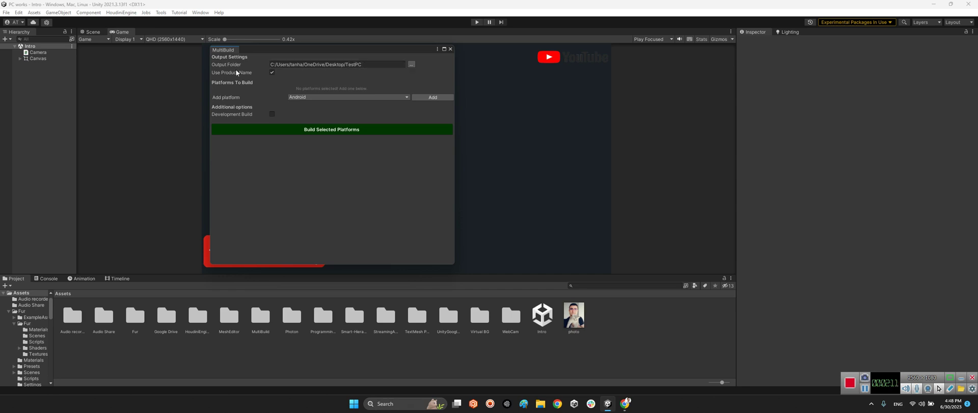
# Toggle Use Product Name off and back on, then show the platform list.
pyautogui.click(272, 72)
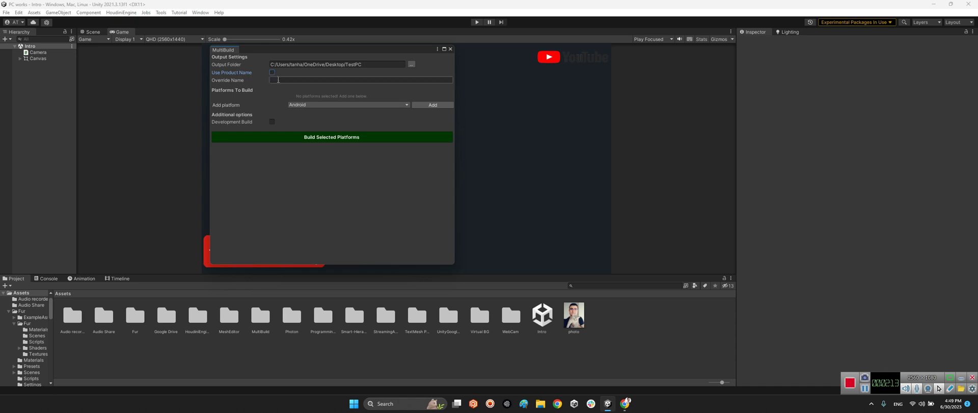
pyautogui.click(273, 73)
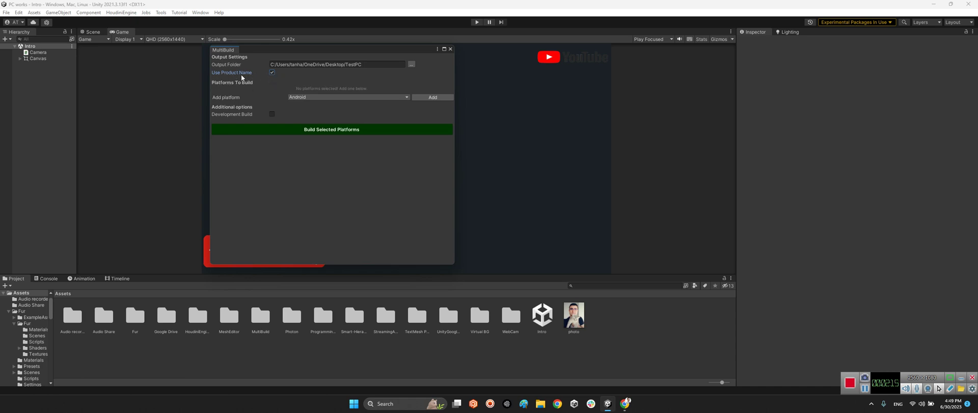
pyautogui.click(326, 97)
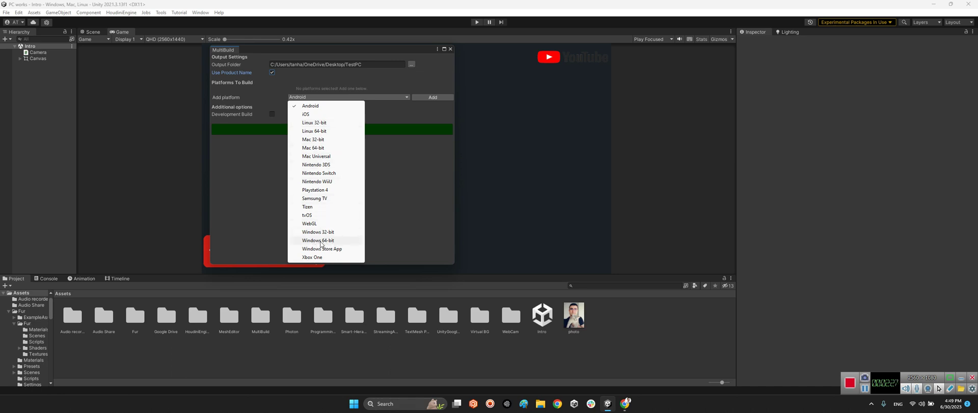
# Add Windows 64-bit and Windows 32-bit to Platforms To Build and build them.
pyautogui.click(330, 241)
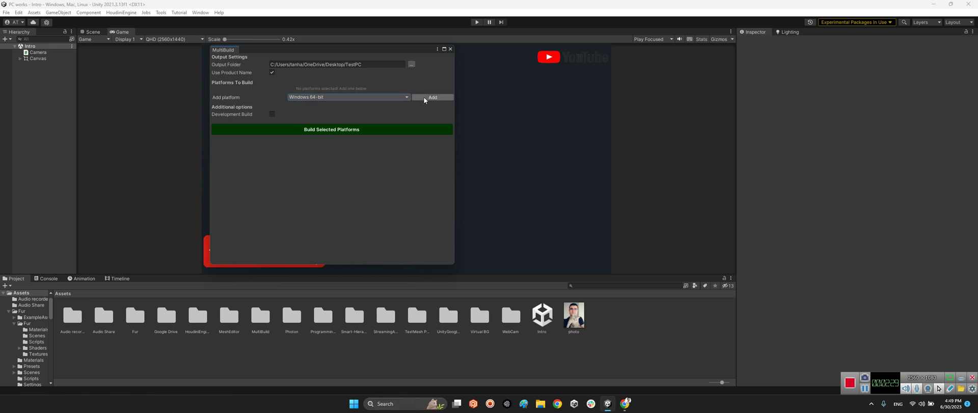
pyautogui.click(431, 98)
pyautogui.click(328, 101)
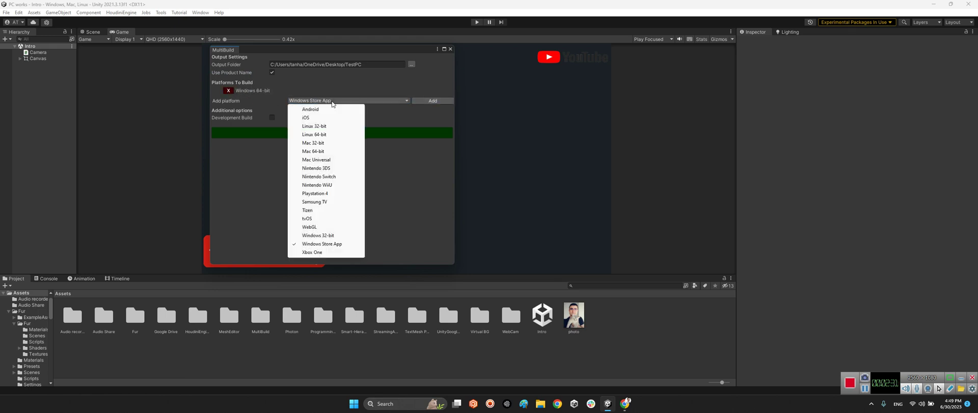
pyautogui.click(322, 236)
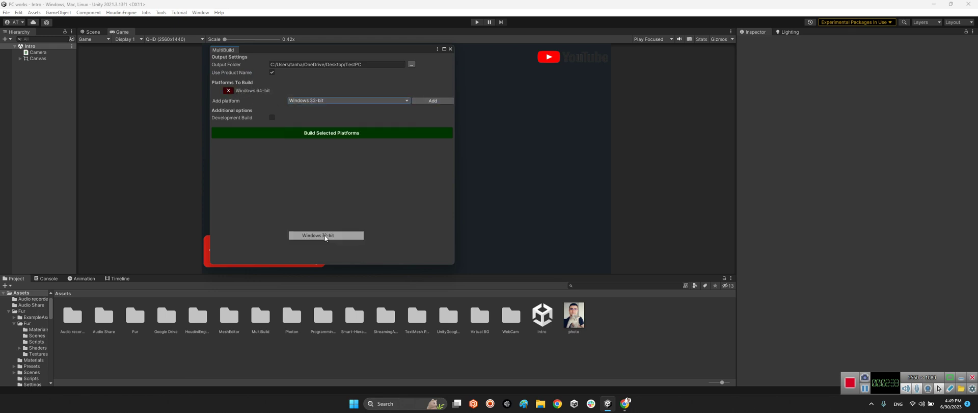
pyautogui.click(432, 100)
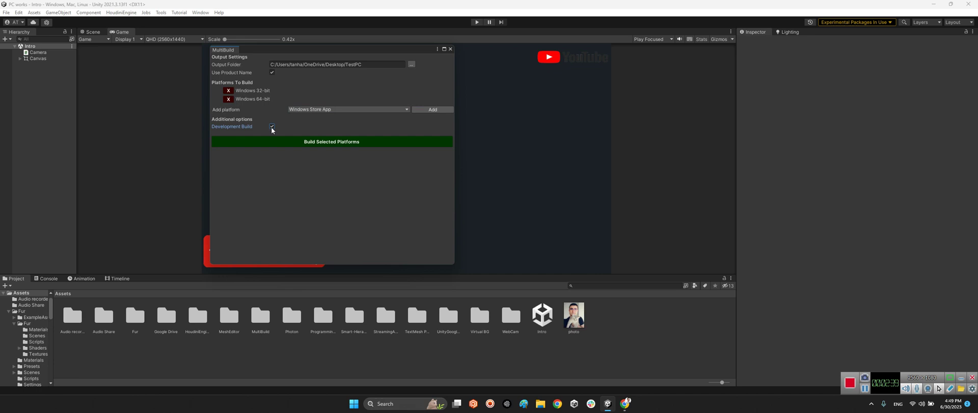
pyautogui.click(369, 142)
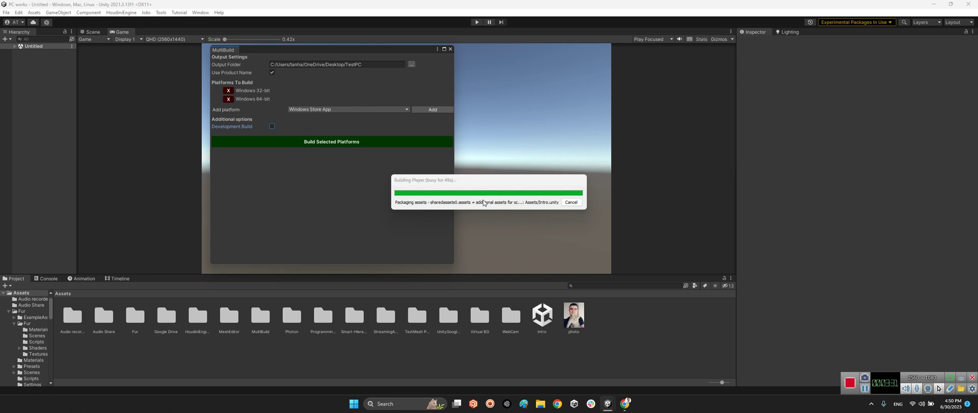
# Review Unity's Console messages, return to Project, and open File Explorer on the Desktop.
pyautogui.click(540, 404)
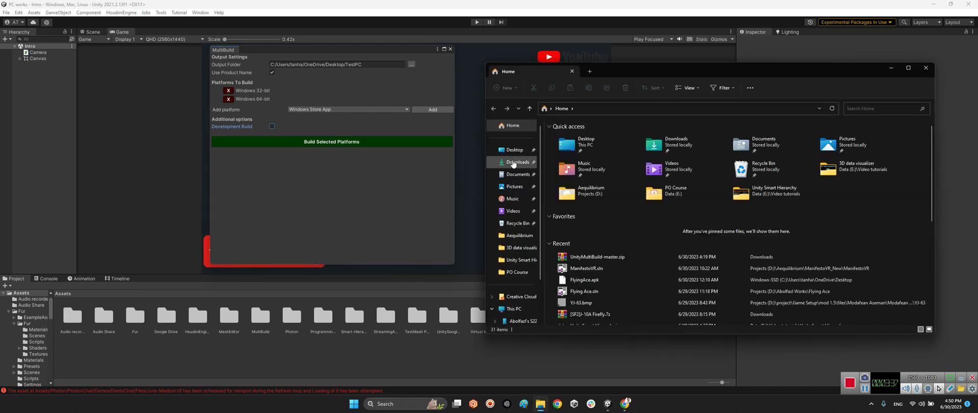
pyautogui.click(441, 280)
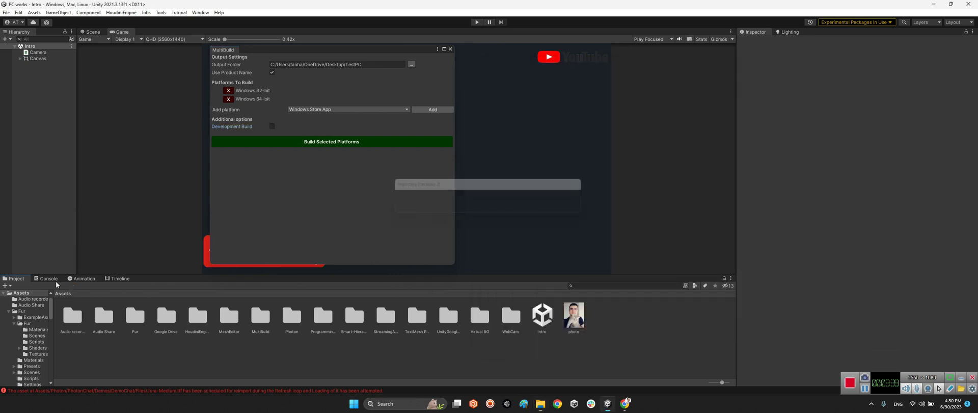
pyautogui.click(56, 280)
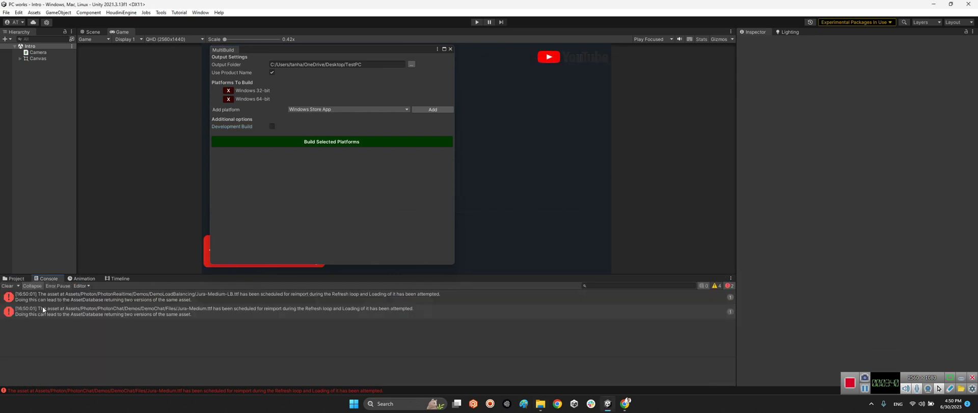
pyautogui.click(15, 279)
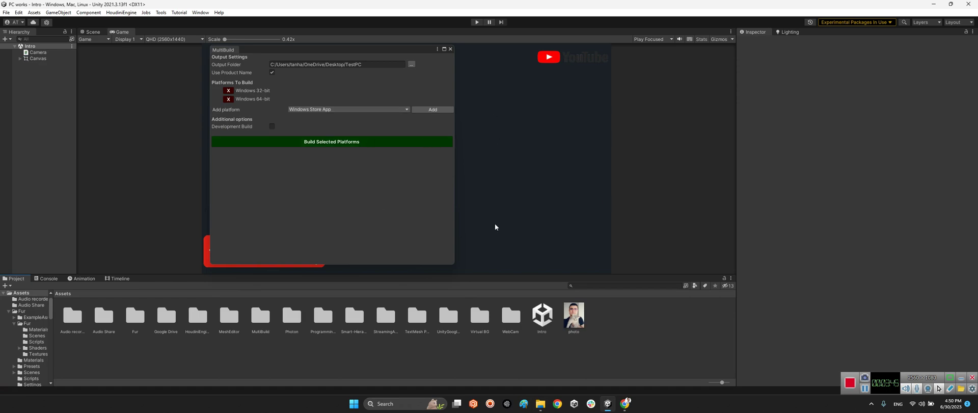
pyautogui.click(541, 405)
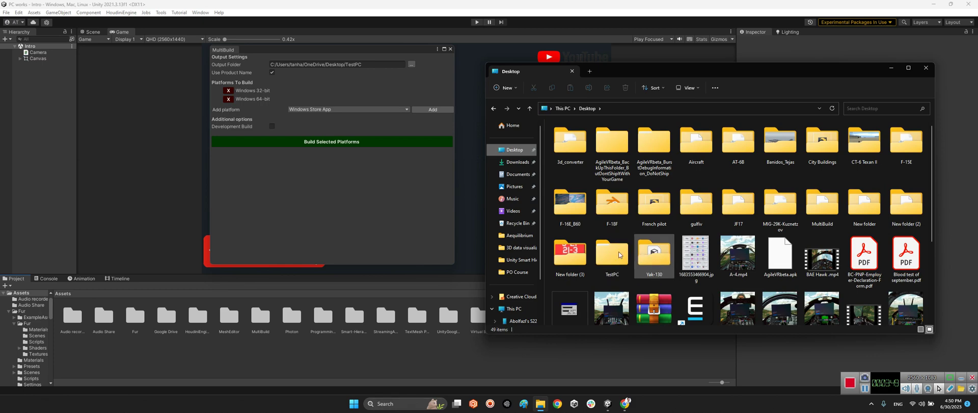
# Open TestPC and look inside its Win64 and Win32 build folders.
pyautogui.doubleClick(614, 252)
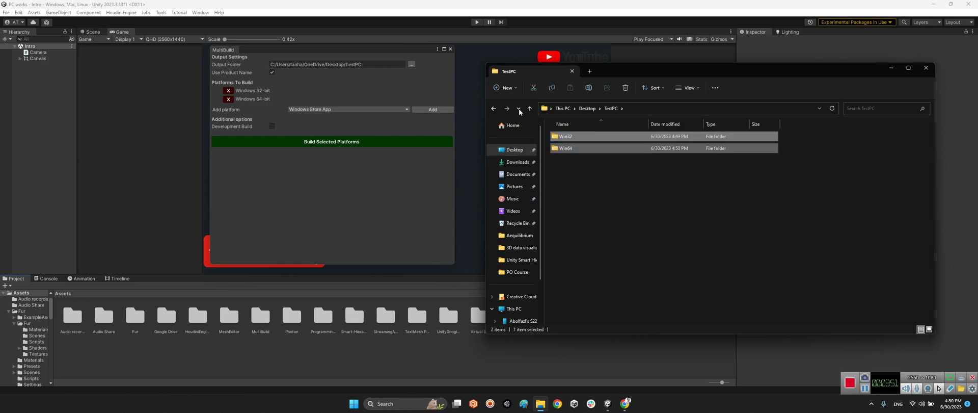
pyautogui.doubleClick(575, 149)
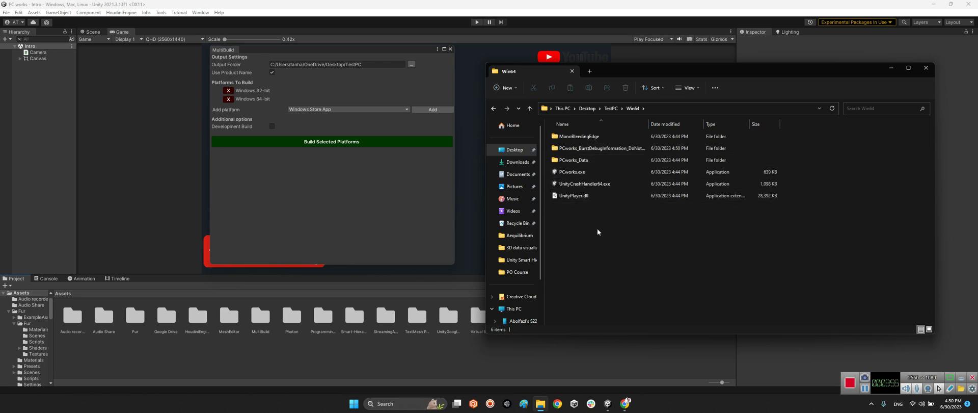
pyautogui.press('BackSpace')
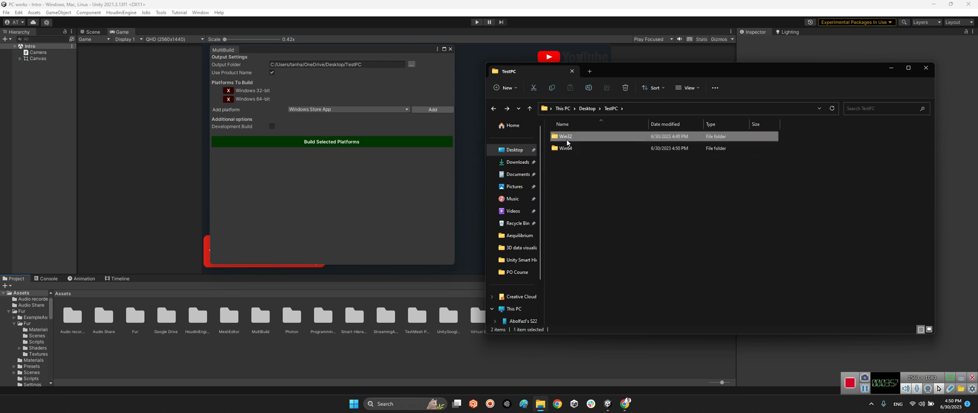
pyautogui.doubleClick(570, 136)
pyautogui.press('BackSpace')
# Check the combined size of Win32 and Win64 in Properties, then close File Explorer.
pyautogui.moveTo(612, 242); pyautogui.dragTo(565, 150)
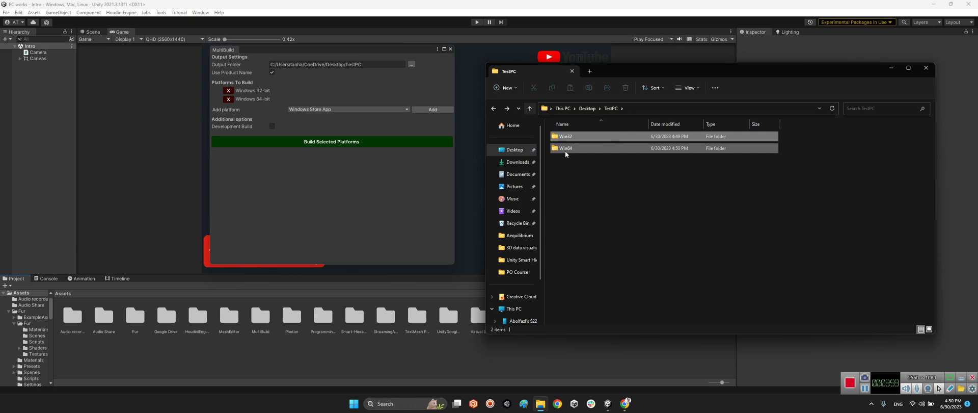
pyautogui.rightClick(565, 150)
pyautogui.click(596, 234)
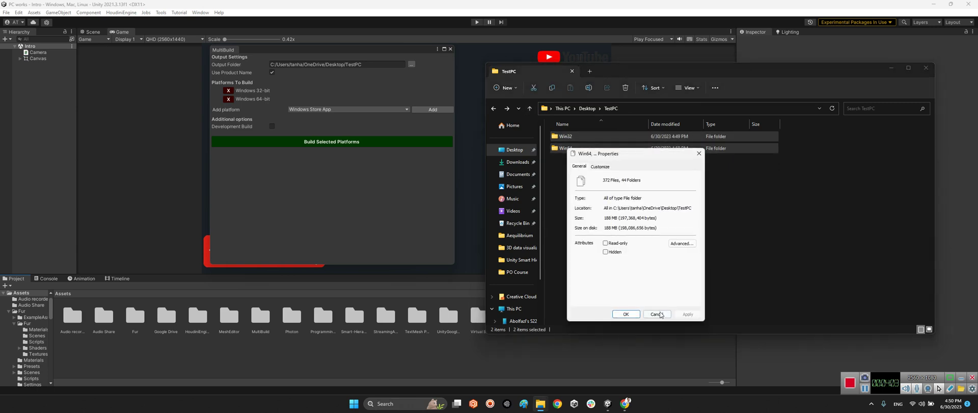
pyautogui.click(657, 314)
pyautogui.click(616, 230)
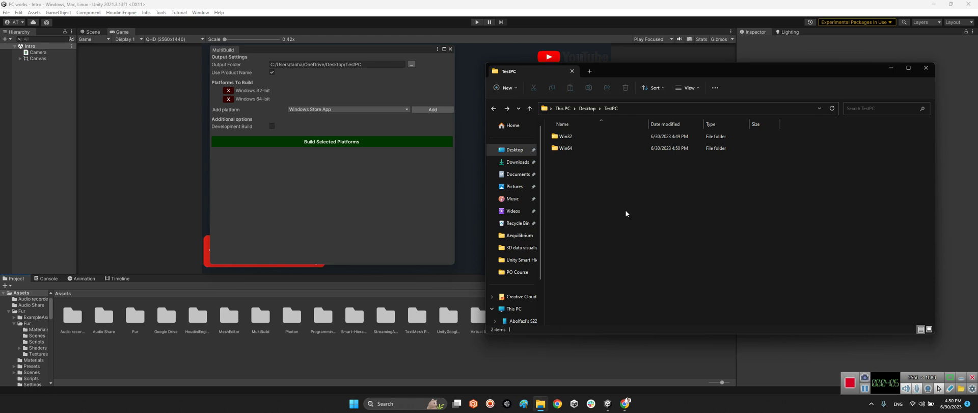
pyautogui.click(926, 68)
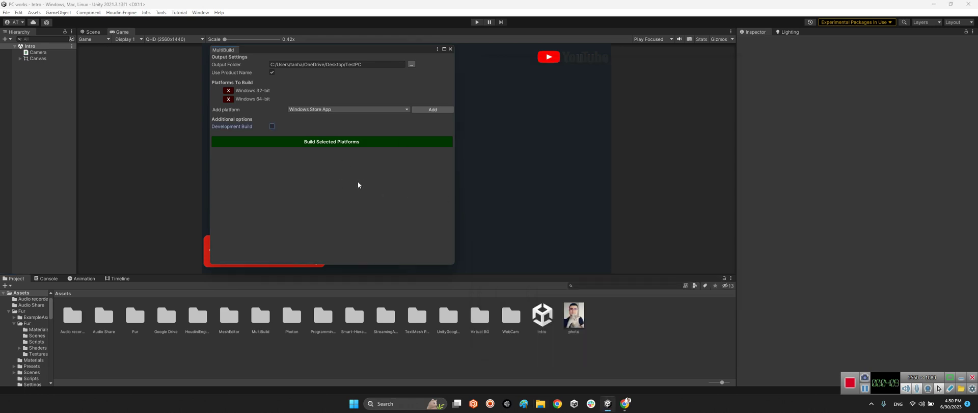